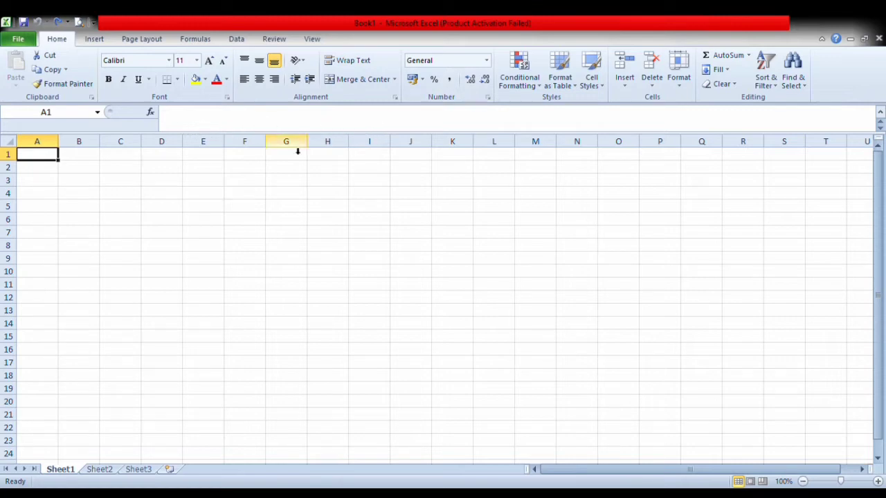
left_click(95, 40)
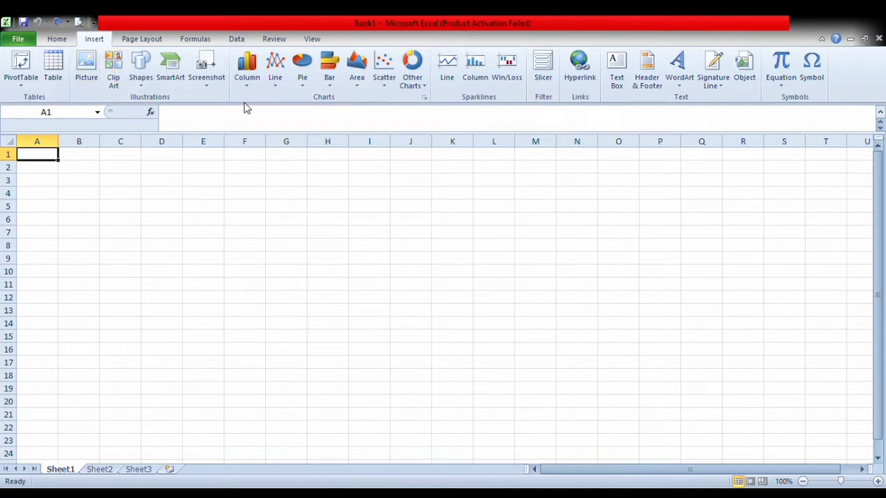
left_click(68, 43)
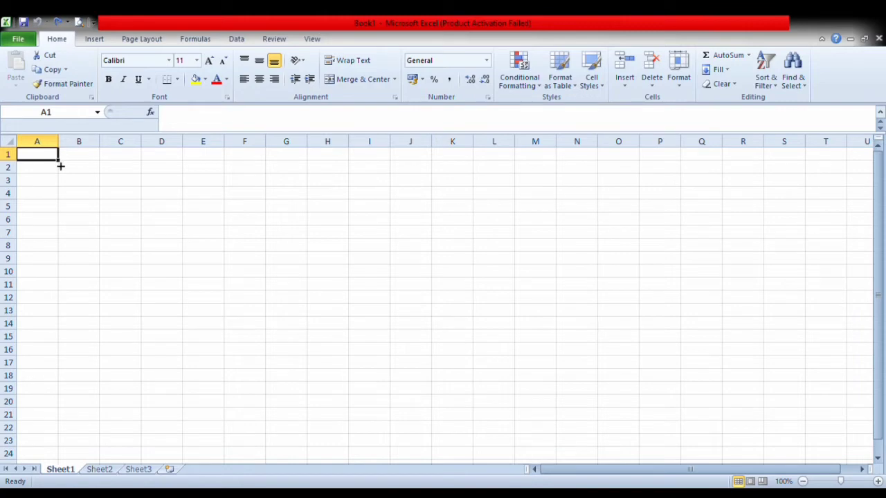
left_click_drag(61, 168, 88, 379)
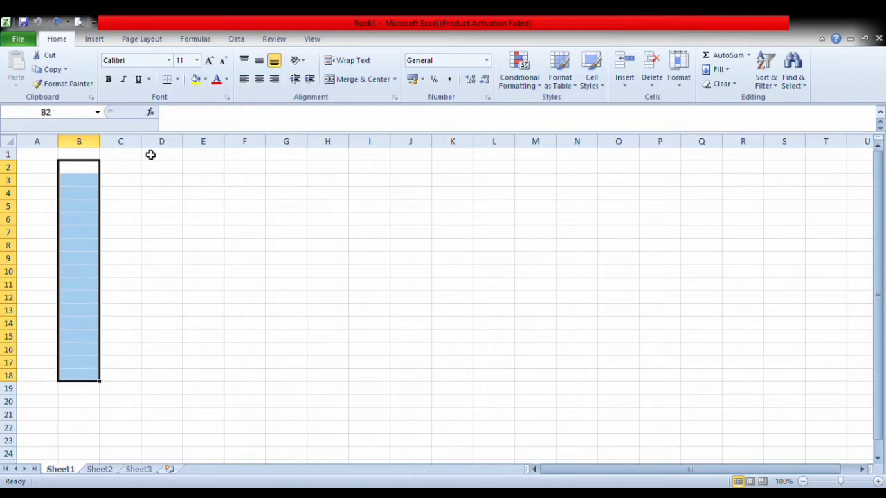
left_click_drag(159, 166, 170, 384)
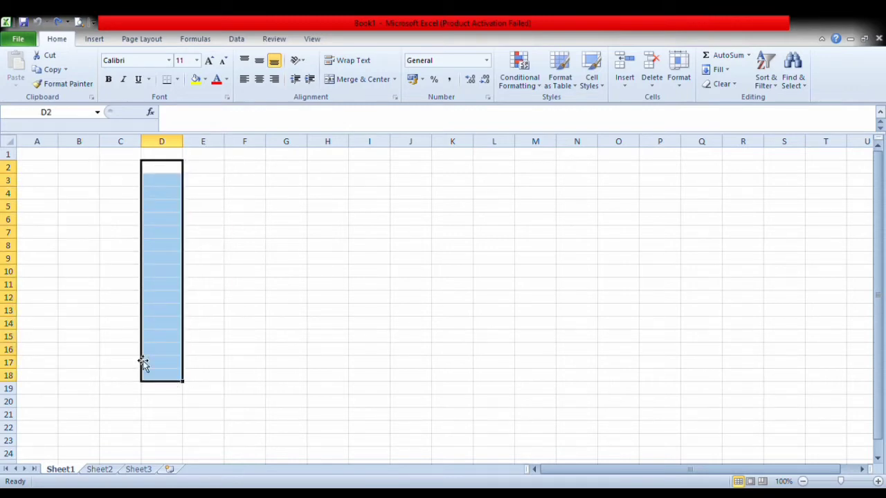
left_click(52, 151)
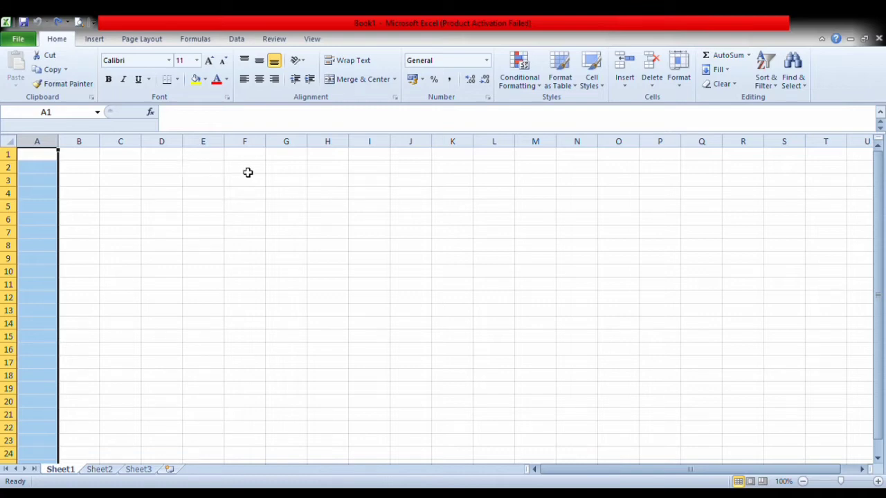
left_click(251, 173)
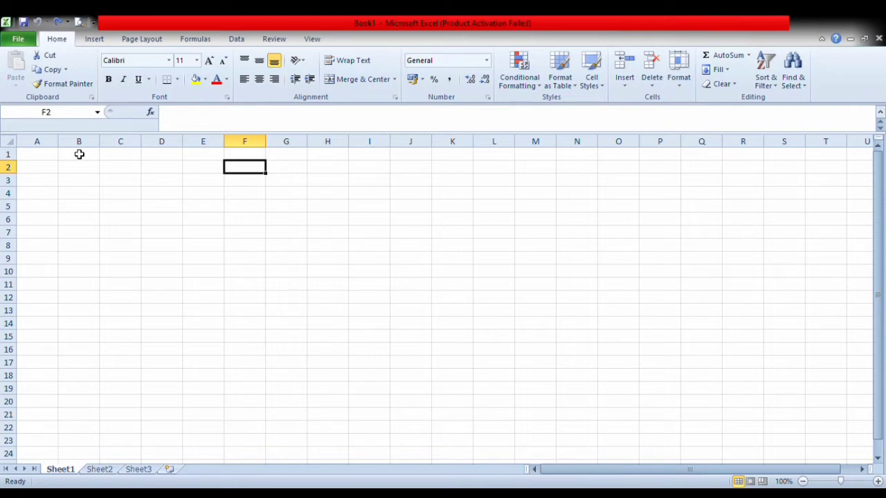
scroll(36, 180, "down", 2)
left_click_drag(31, 168, 383, 191)
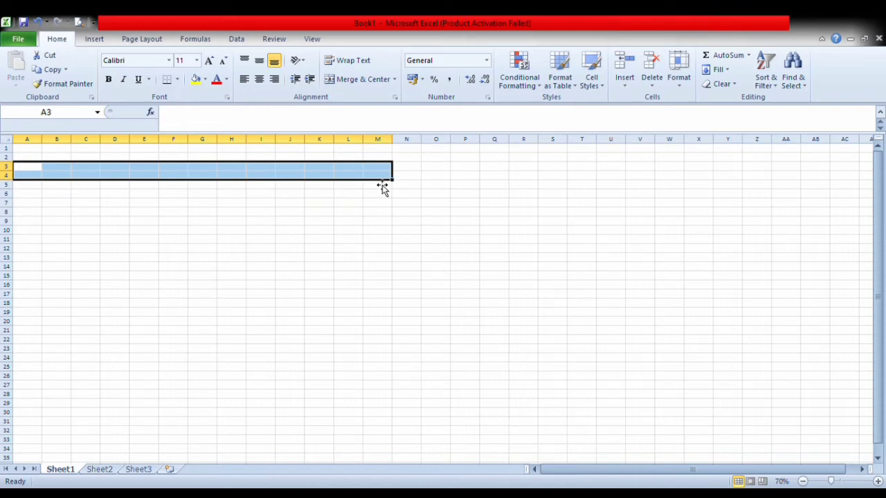
left_click(320, 203)
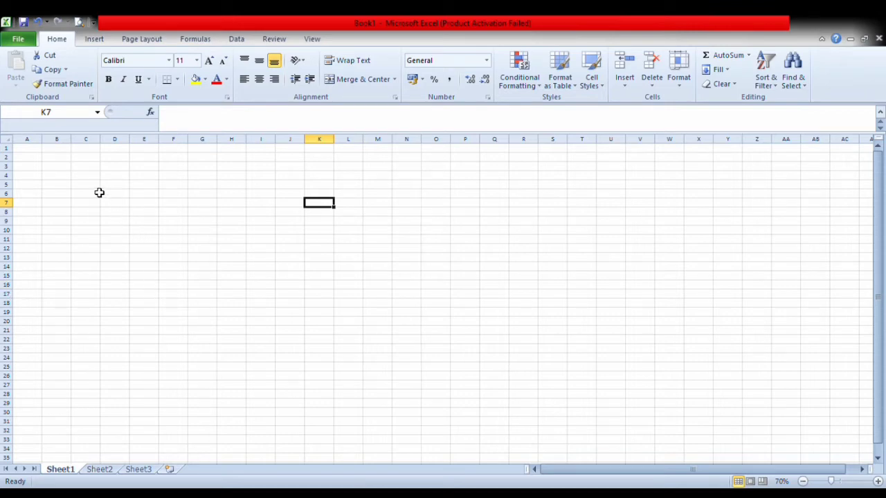
left_click(30, 152)
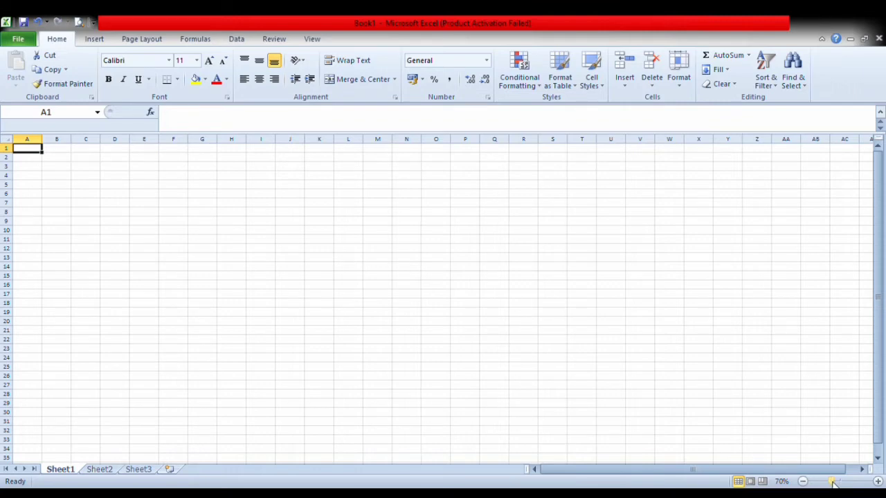
left_click_drag(831, 482, 839, 484)
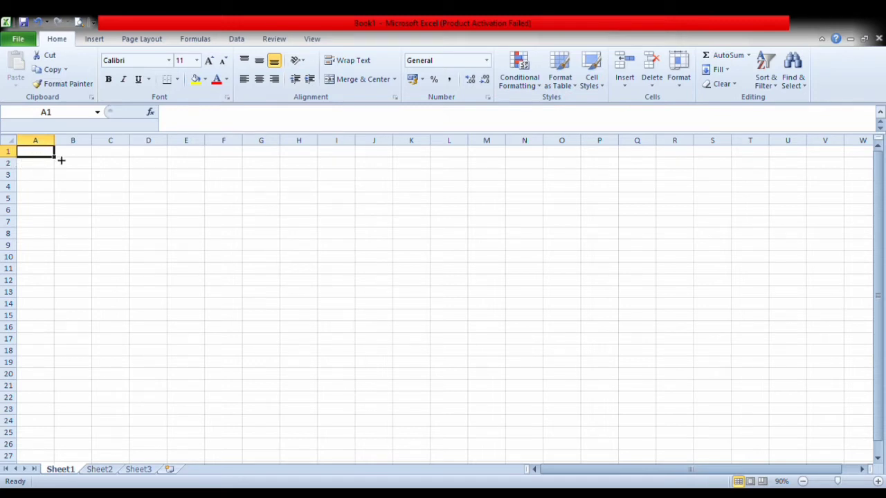
left_click(120, 167)
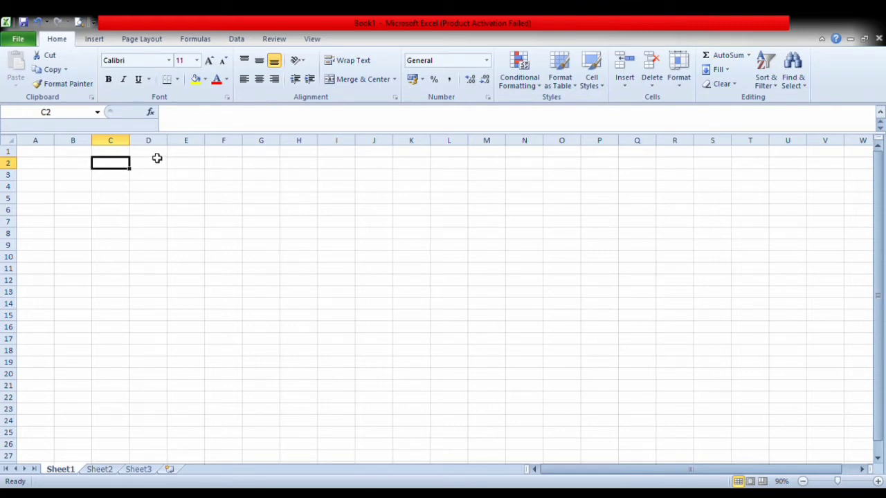
mouse_move(157, 156)
left_mouse_down()
mouse_move(159, 174)
mouse_move(157, 166)
left_mouse_up()
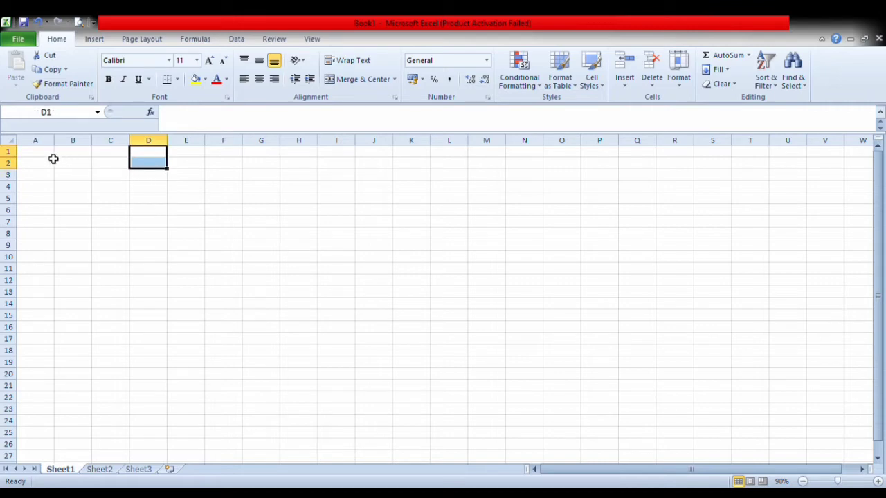
left_click_drag(52, 153, 97, 180)
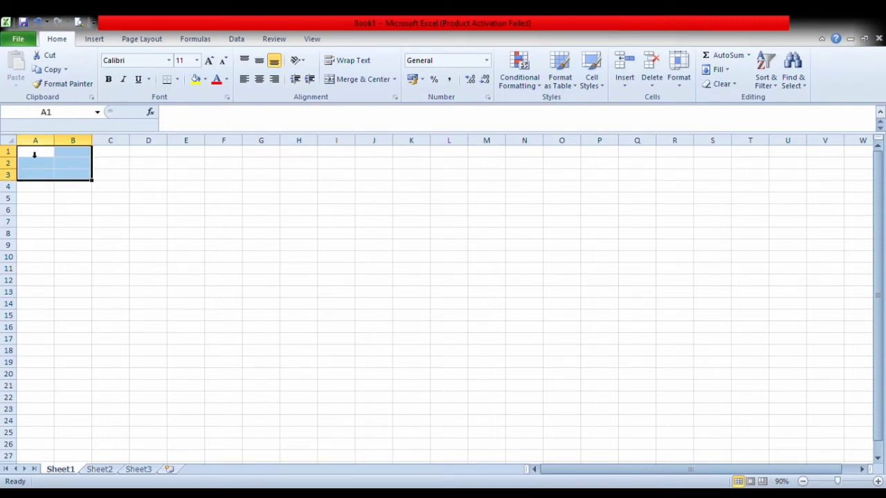
left_click(34, 155)
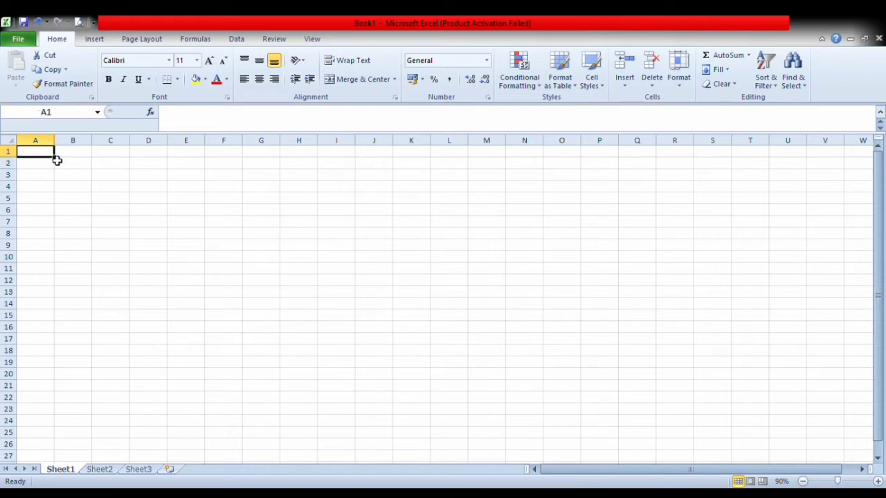
left_click_drag(57, 160, 106, 174)
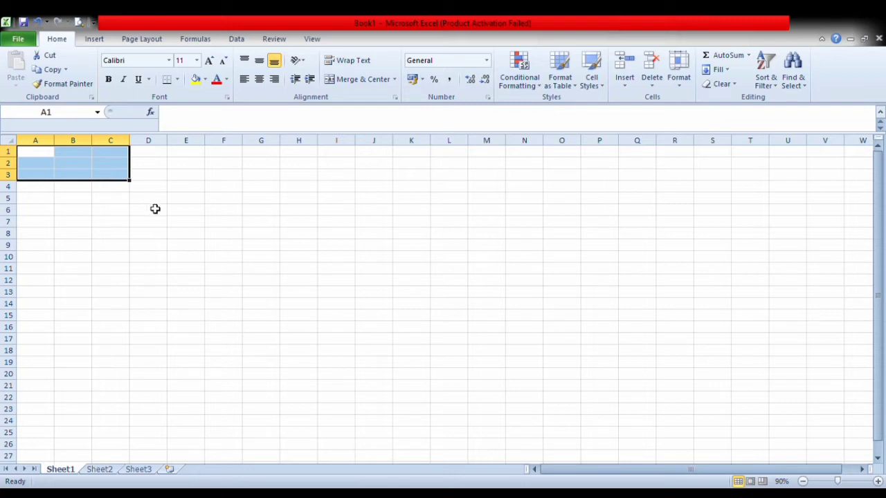
left_click(154, 208)
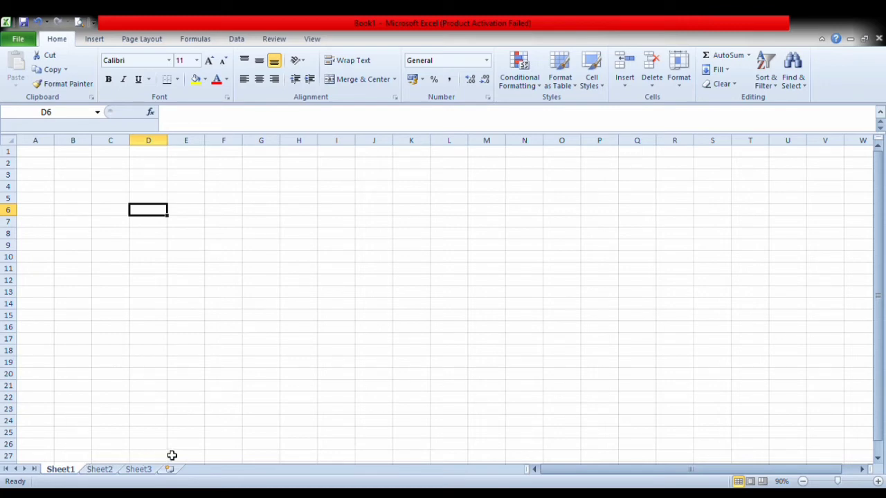
- View Sheet2 and Sheet3, and return to Sheet1
left_click(99, 472)
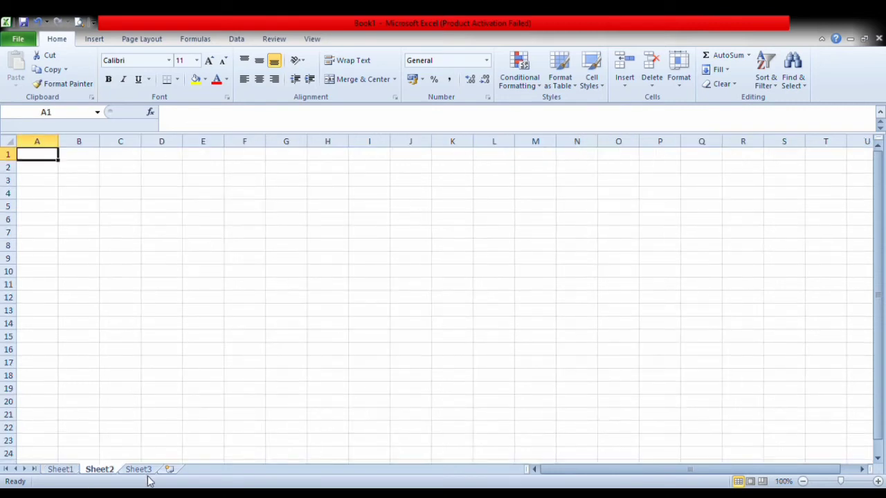
left_click(146, 471)
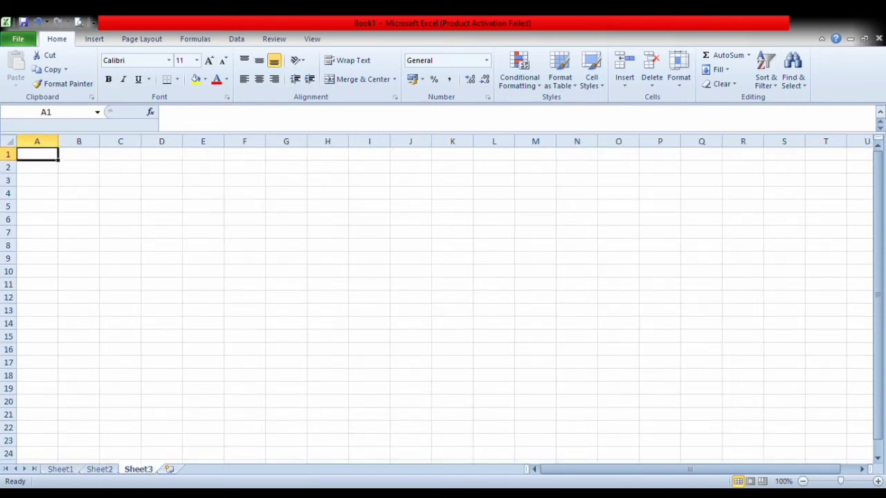
left_click(61, 471)
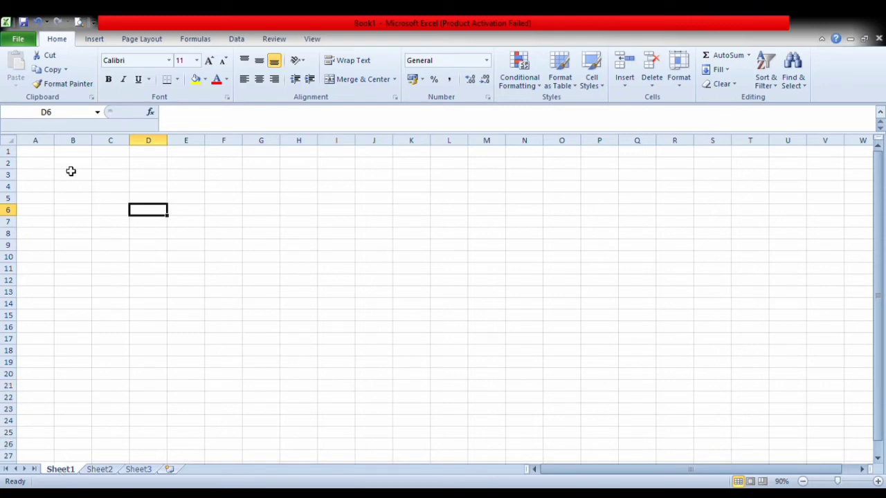
- Enter the title STOK BUAH TOKO DARA in capitals in cell A1 of Sheet1
left_click(48, 155)
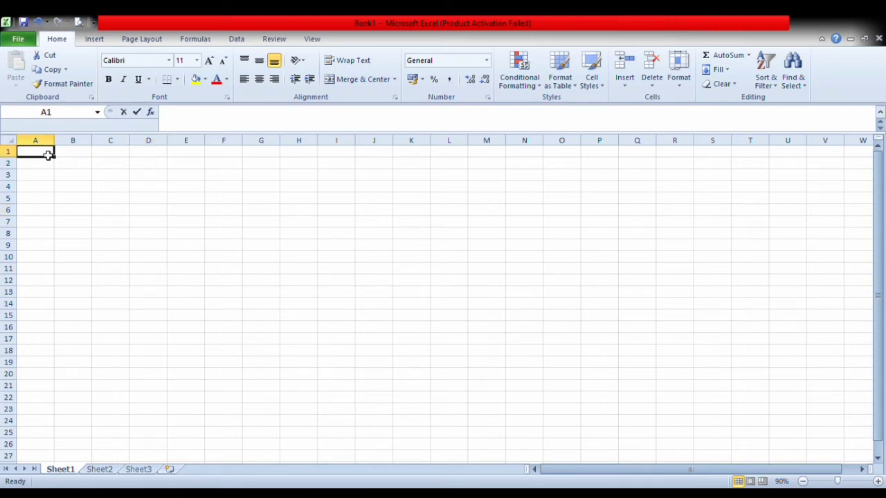
type("stok")
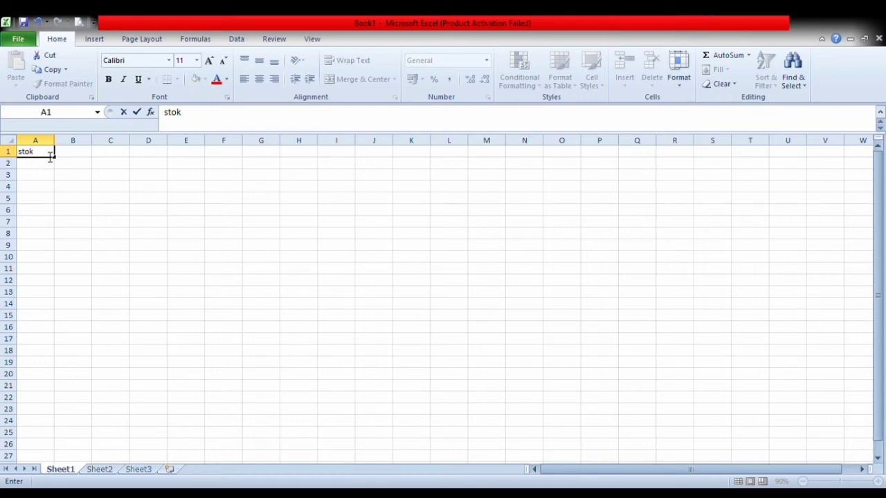
key("BackSpace")
key("BackSpace")
key("BackSpace")
key("BackSpace")
type("STOK BUAG")
key("BackSpace")
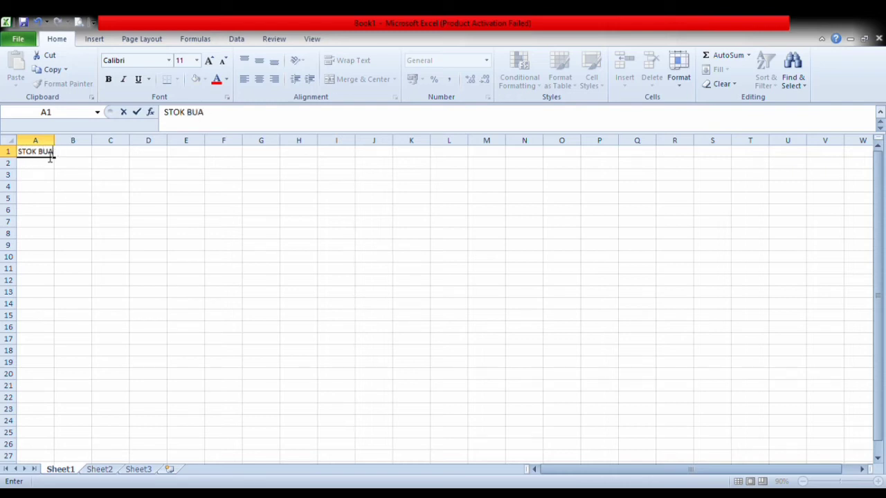
type("H TOKO DARA")
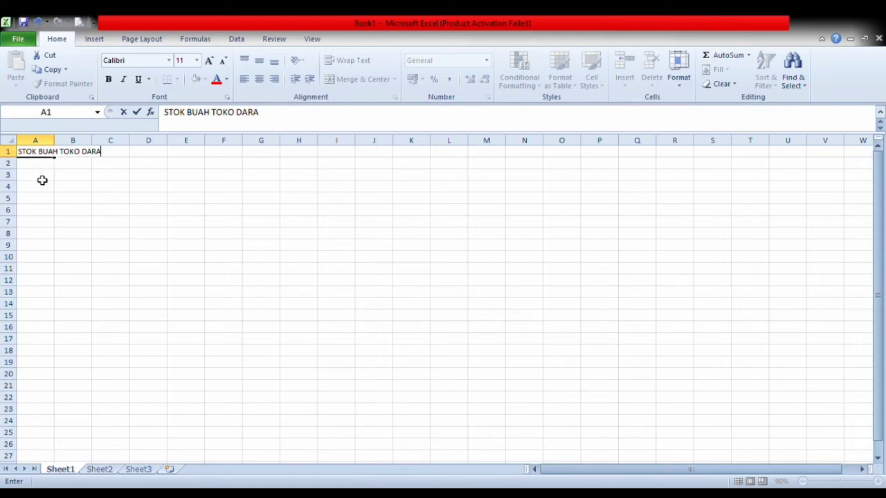
- Enter the column headings NAMA, stok tersisa and harga in cells A3 to C3
left_click(42, 179)
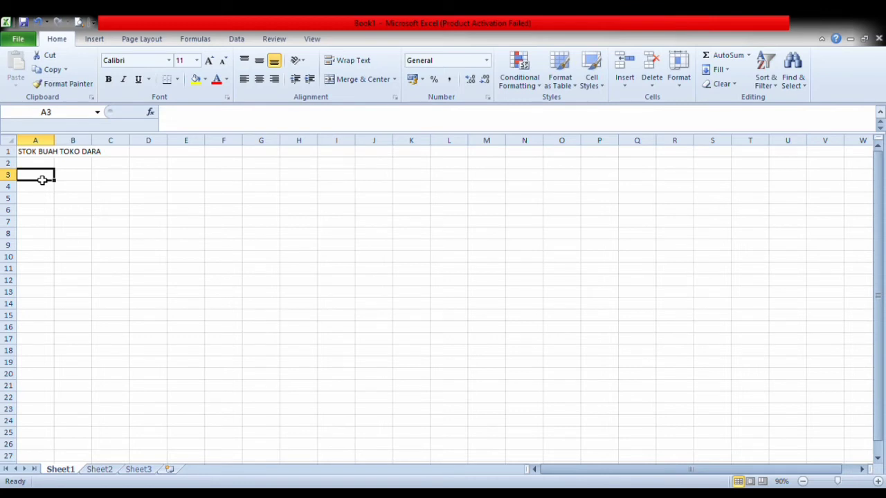
type("NAMA")
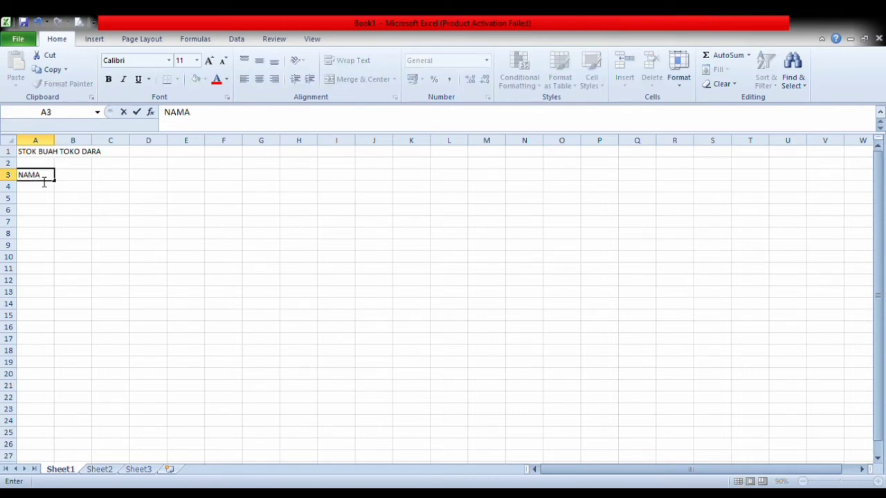
key("Tab")
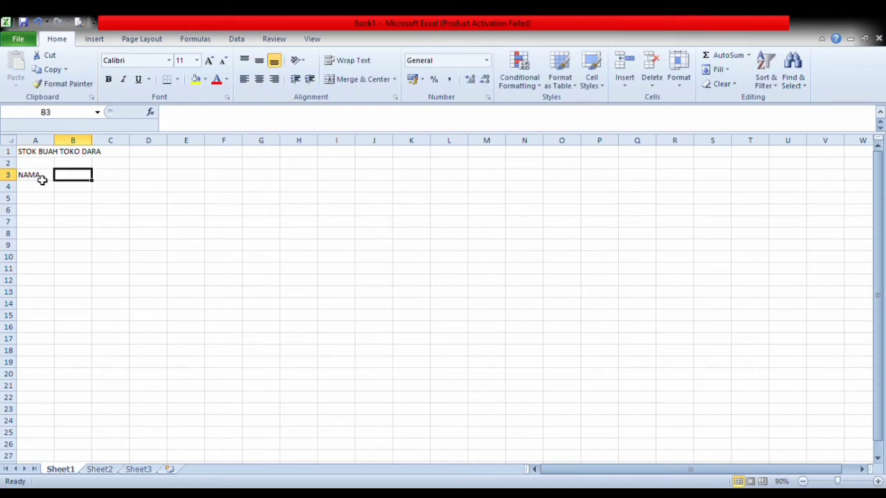
type("st")
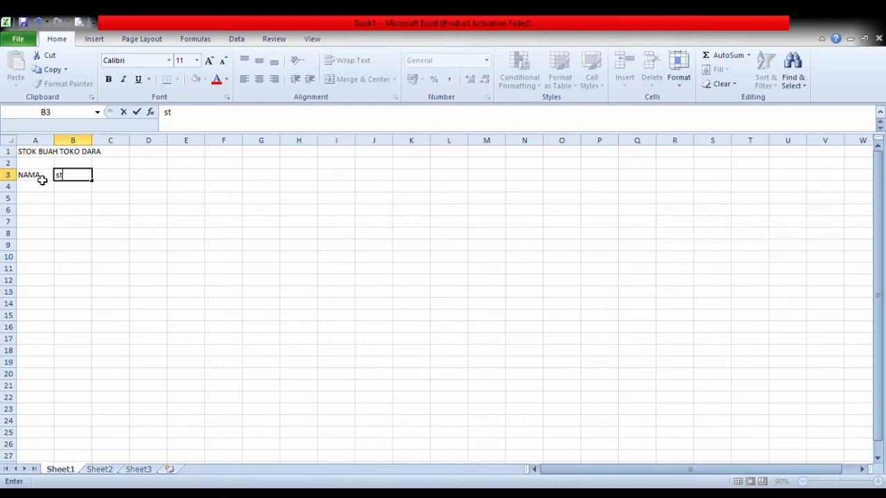
type("ok tersisa")
key("Tab")
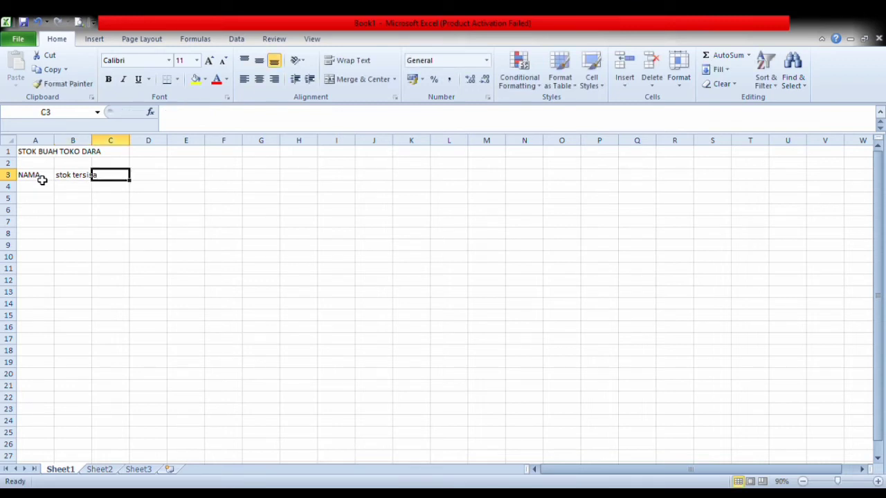
type("harga")
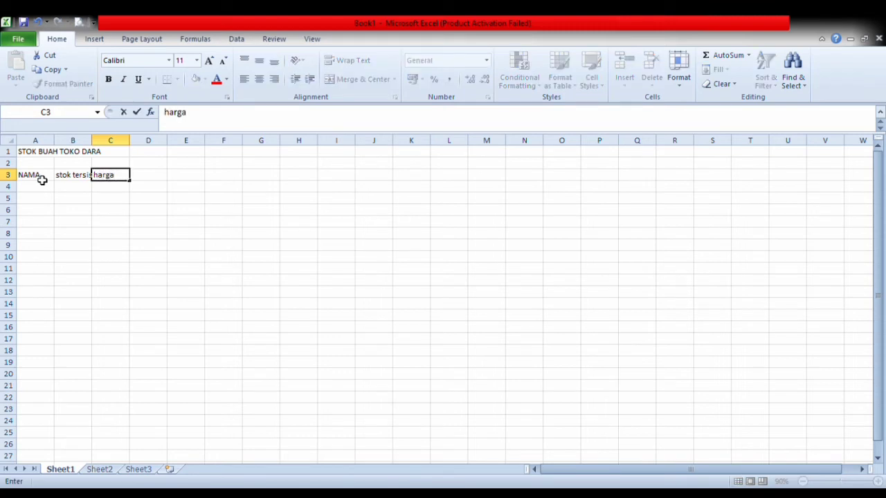
left_click(60, 202)
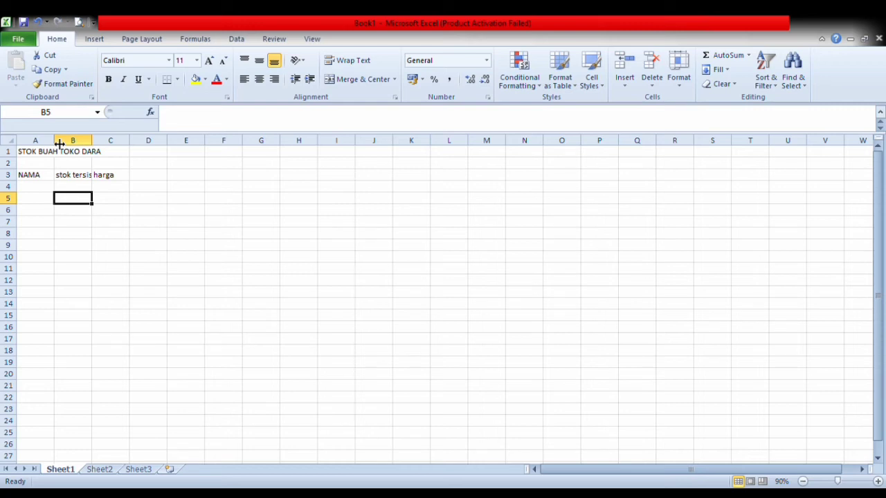
- Widen columns A and B so the stok tersisa heading fits, and make row 3 slightly taller
left_click_drag(59, 144, 166, 149)
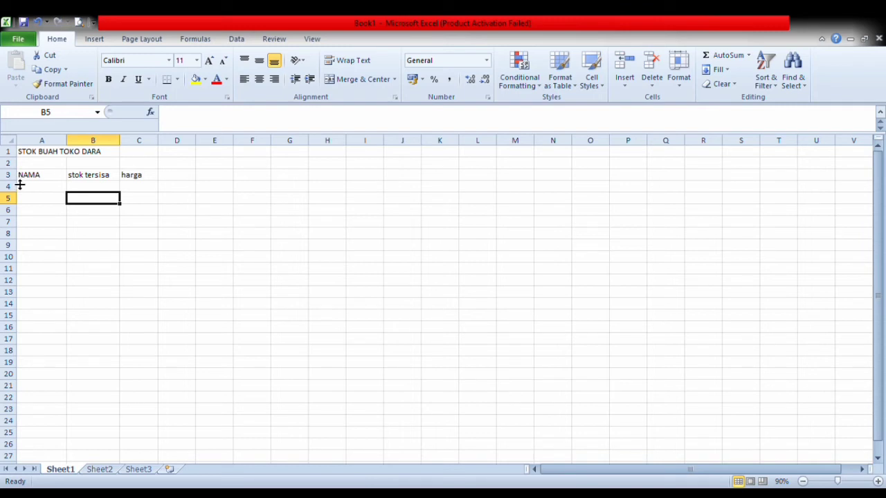
left_click_drag(20, 185, 18, 191)
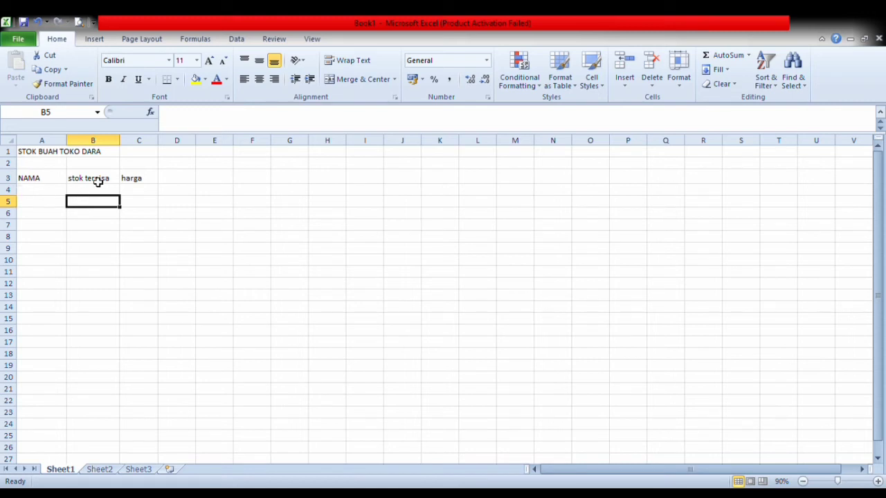
- Enter apel as the first fruit name in cell A4, under the NAMA heading
left_click(33, 191)
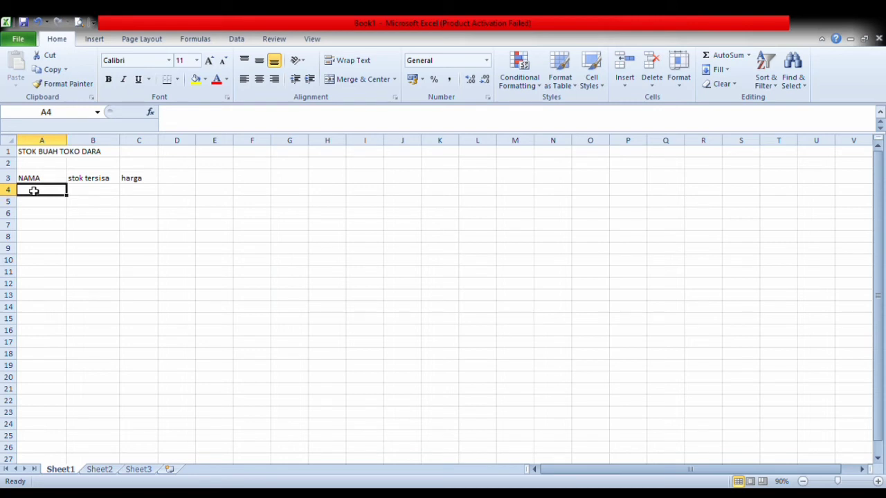
type("apel")
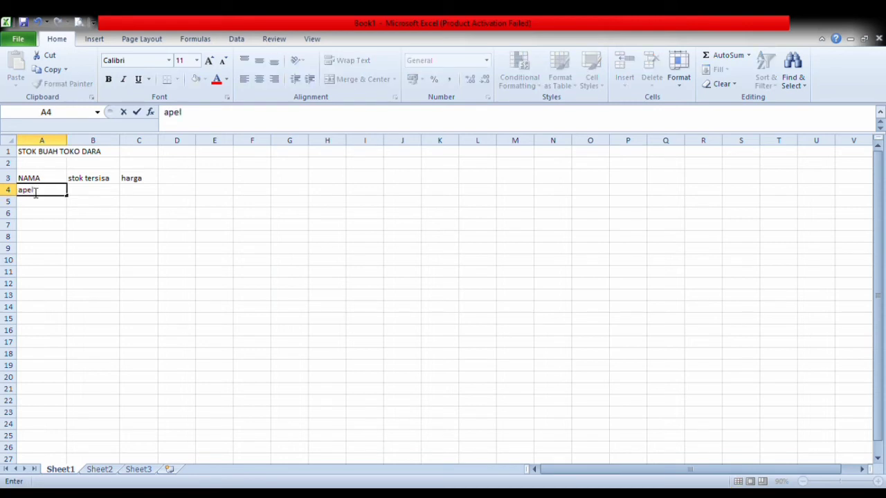
key("Return")
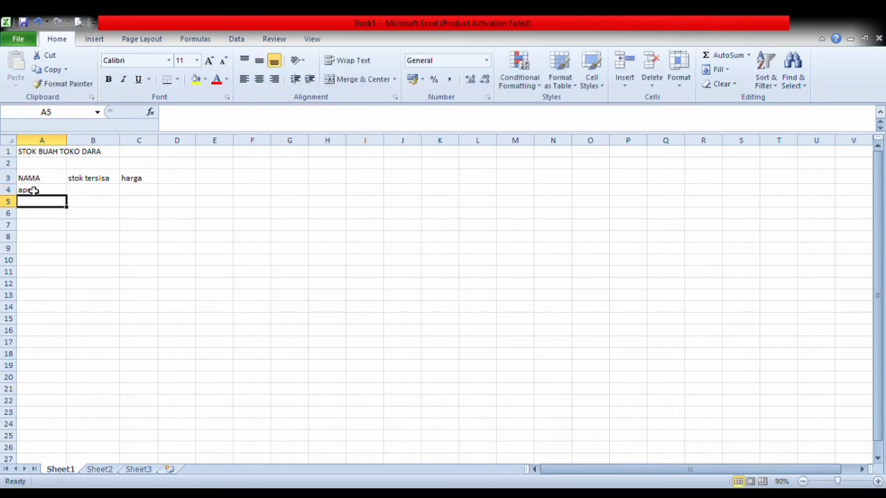
- Enter the fruit names jeruk, nanas and anggur in cells A5 to A7, correcting the spelling of anggur
type("jeruk")
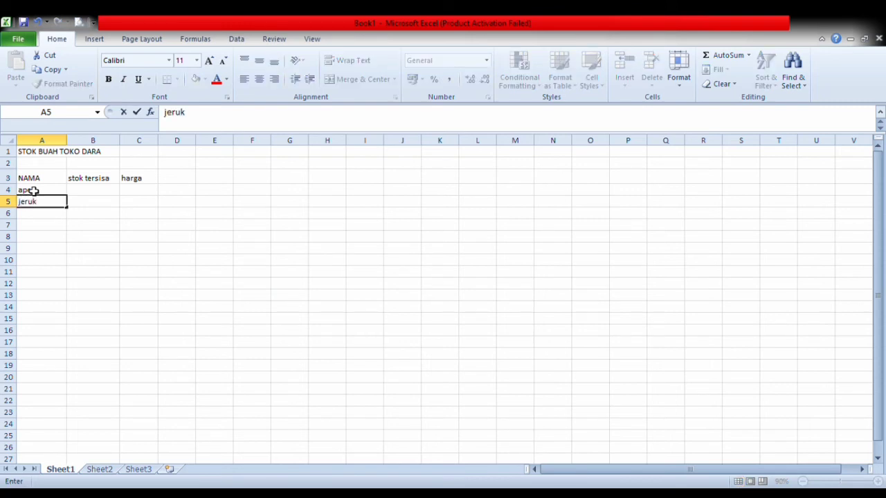
key("Return")
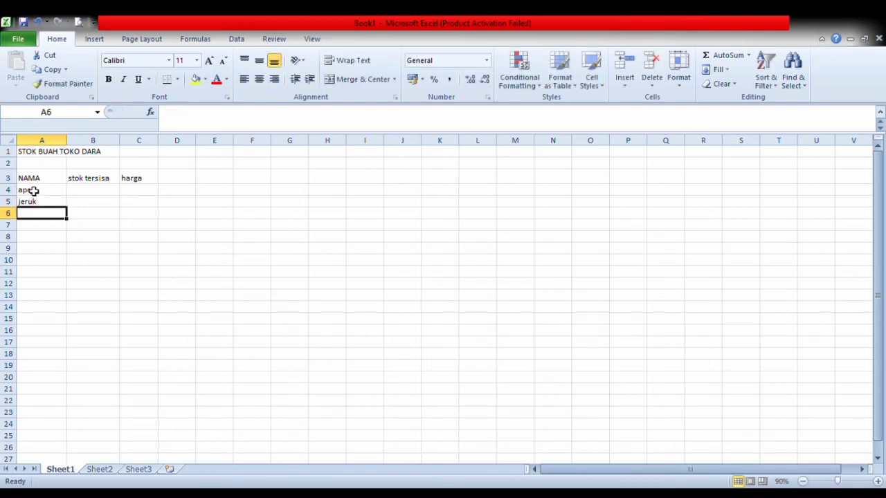
type("nanas")
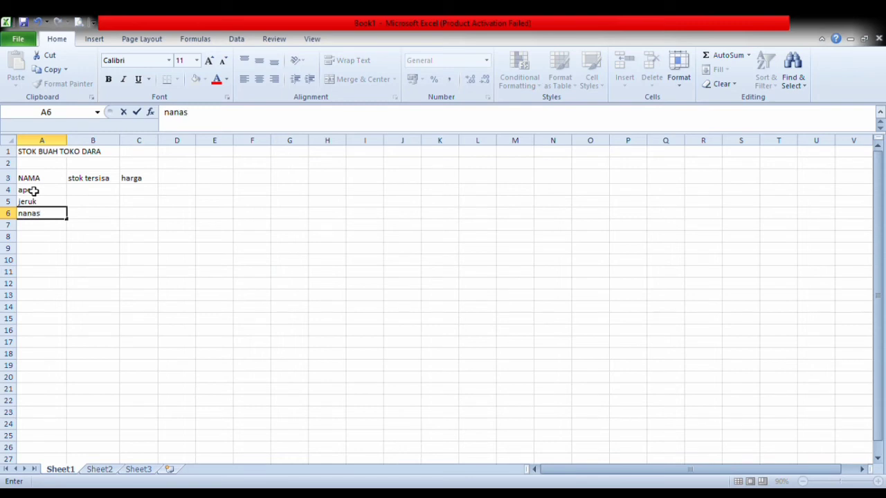
key("Return")
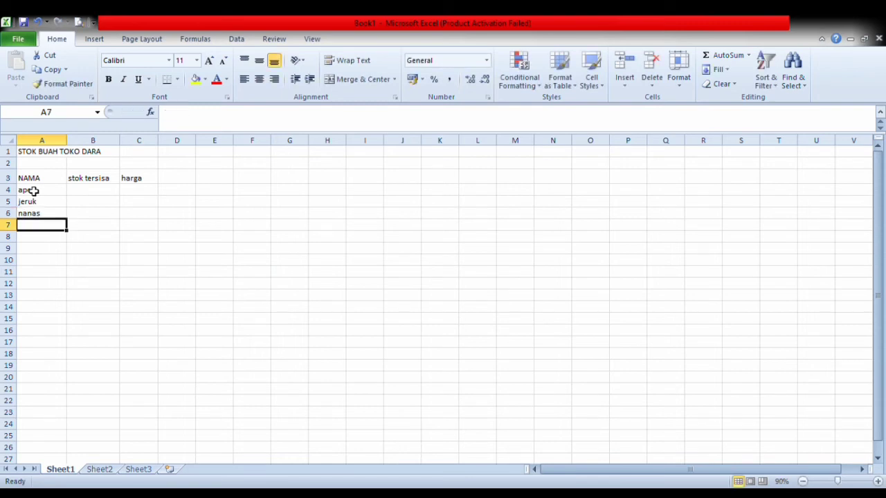
type("anggh")
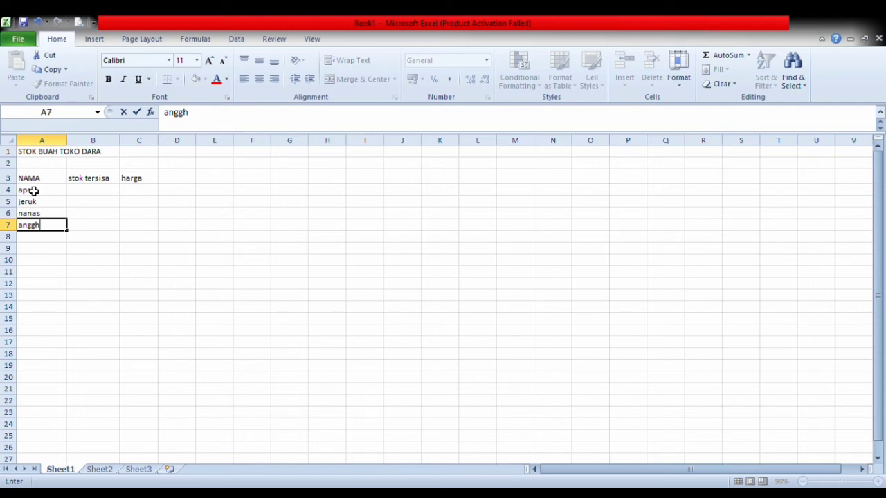
left_click(59, 235)
key("shift+Home")
key("End")
key("BackSpace")
type("ur")
left_click(54, 252)
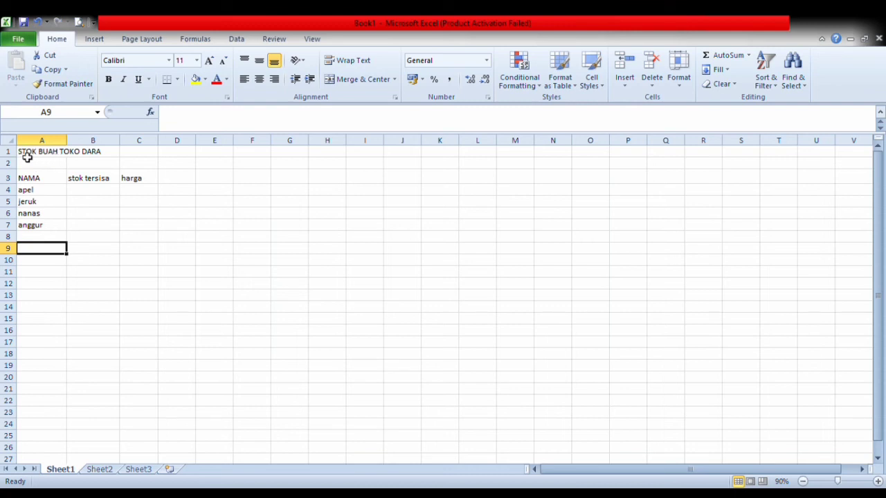
- Merge cells A1 to C1 and center the title STOK BUAH TOKO DARA across them
left_click_drag(27, 157, 132, 163)
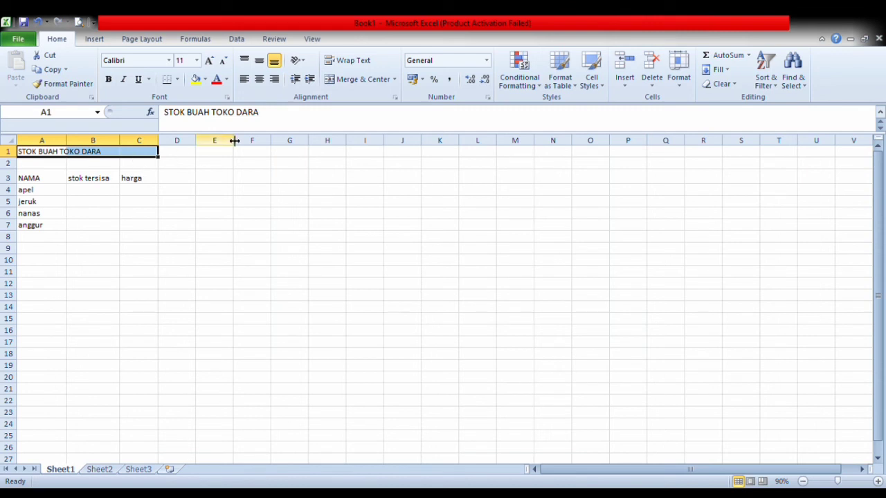
left_click(330, 81)
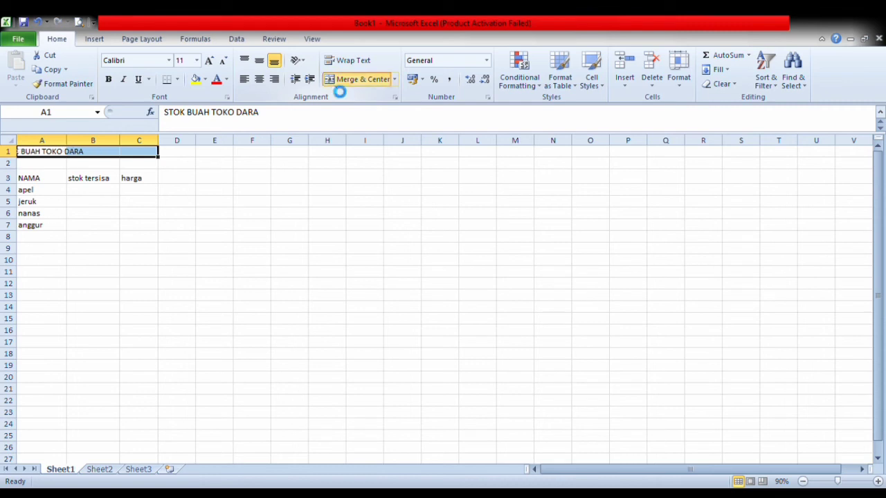
left_click(188, 345)
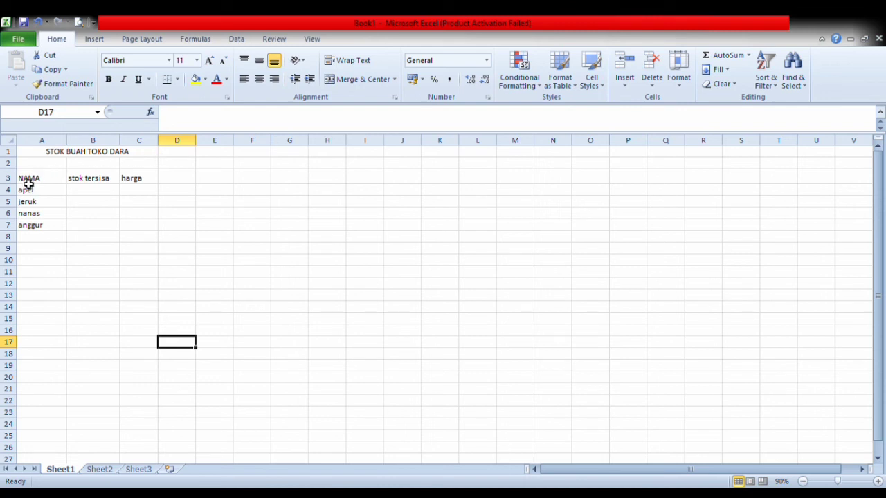
- Center the headings NAMA, stok tersisa and harga in cells A3 to C3 both horizontally and vertically
left_click_drag(29, 181, 143, 180)
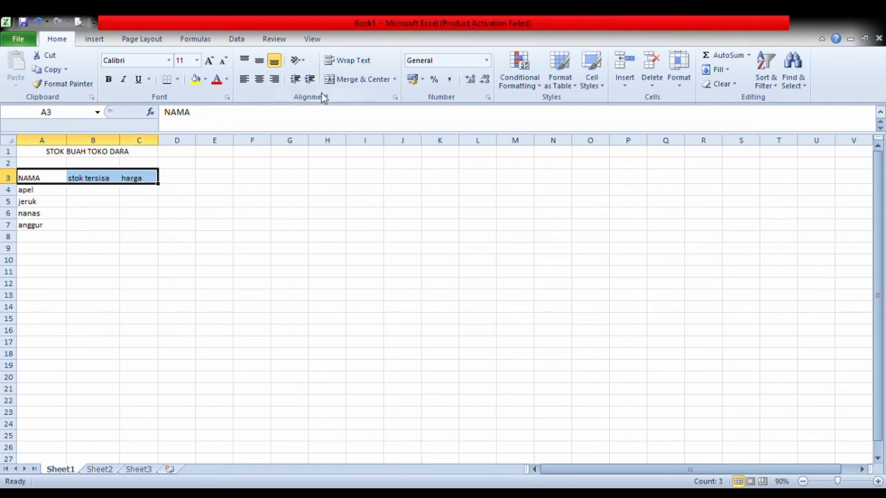
left_click(340, 80)
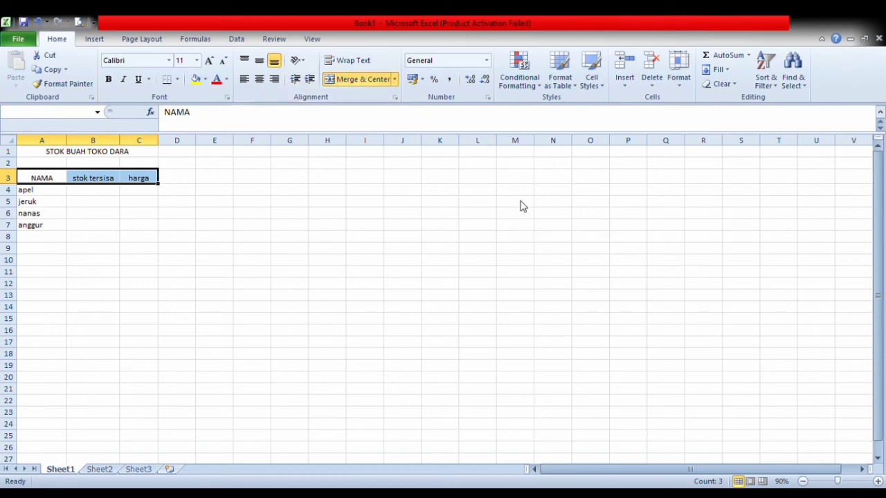
left_click(626, 236)
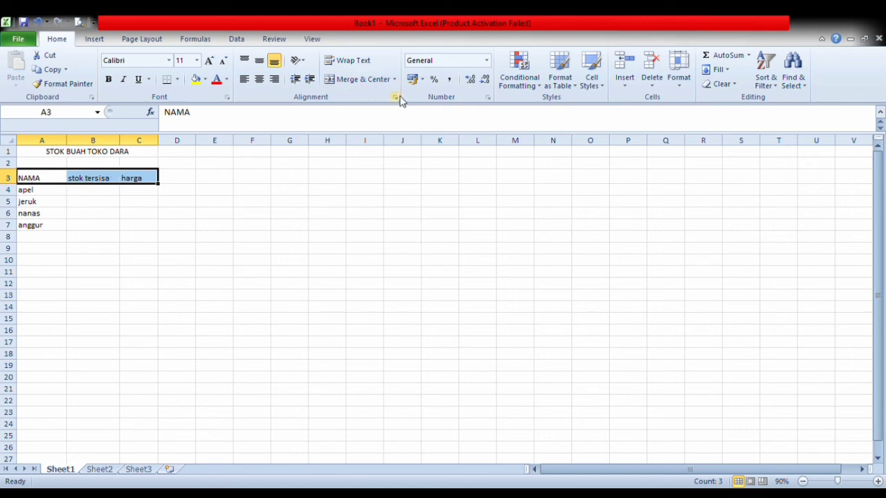
left_click(260, 80)
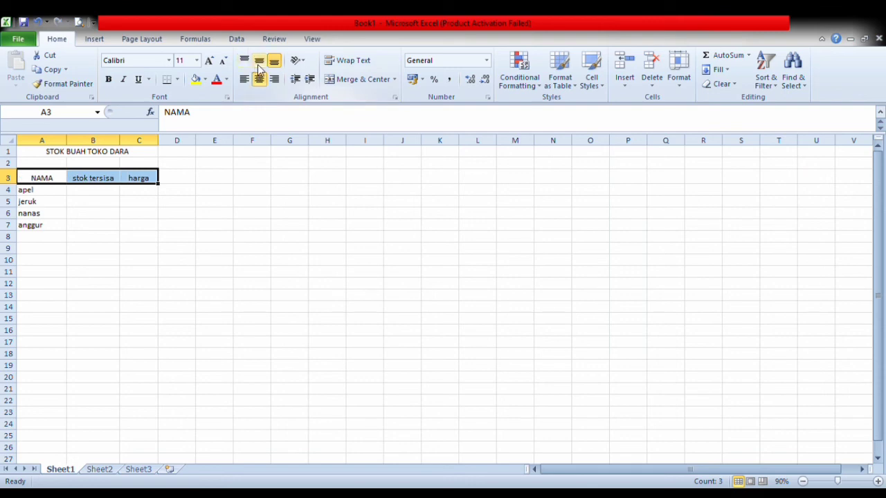
left_click(258, 64)
left_click(261, 165)
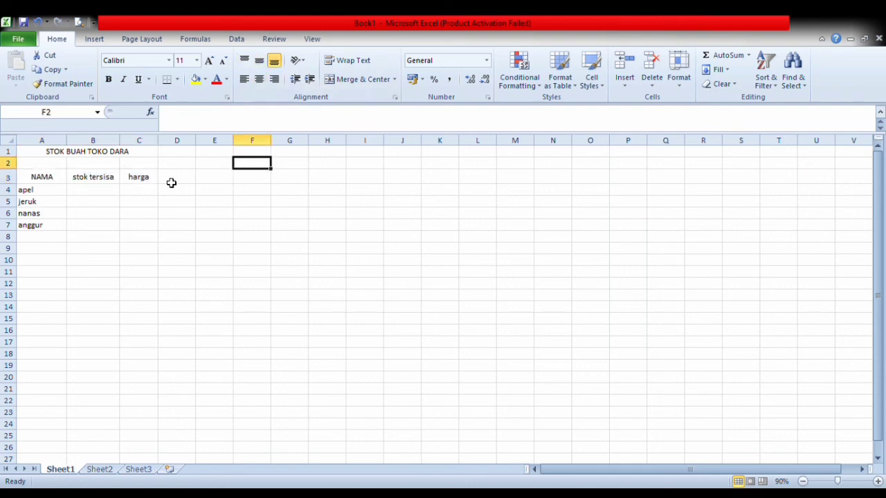
- Add thin outline and inside borders to all cells of the table in A3 to C7
left_click(30, 176)
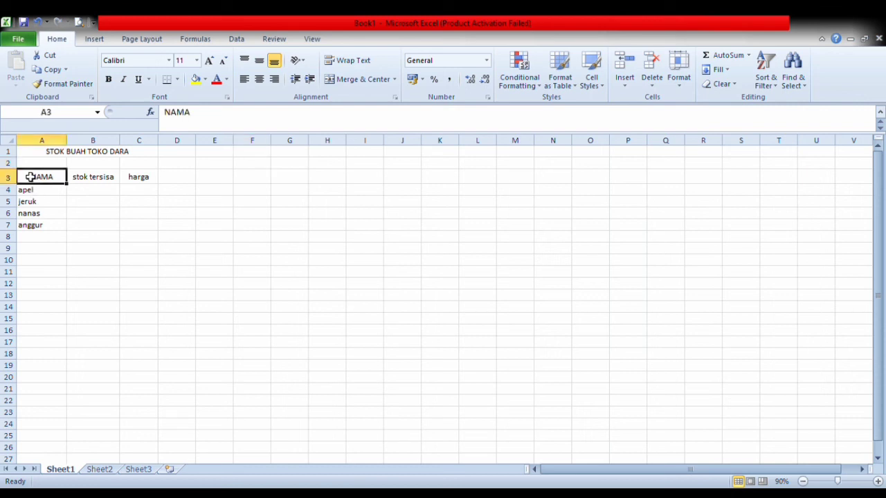
left_click_drag(46, 178, 140, 224)
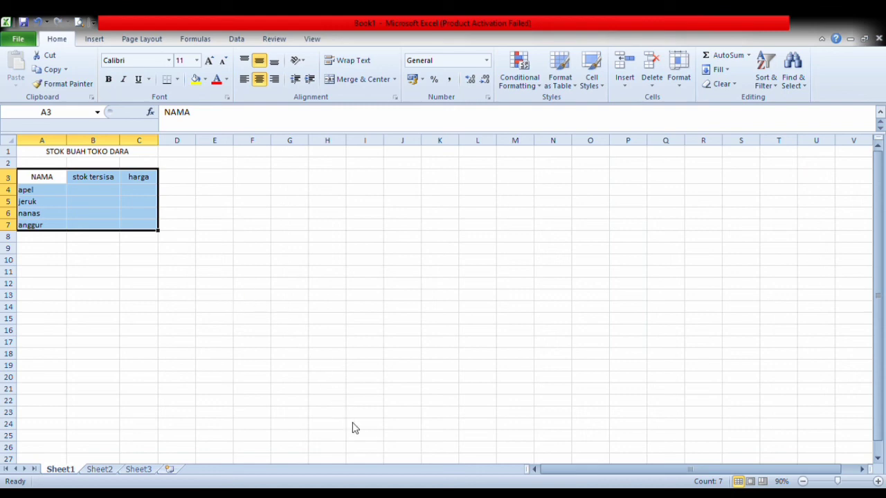
left_click(405, 457)
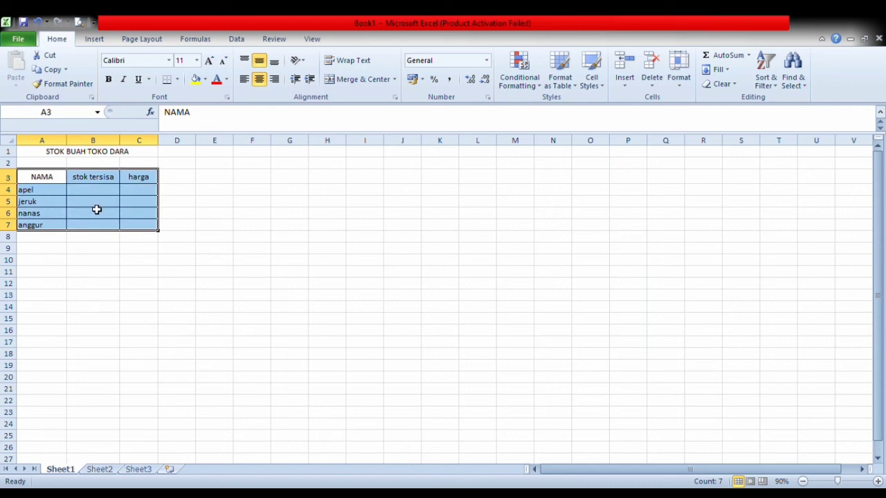
left_click(94, 271)
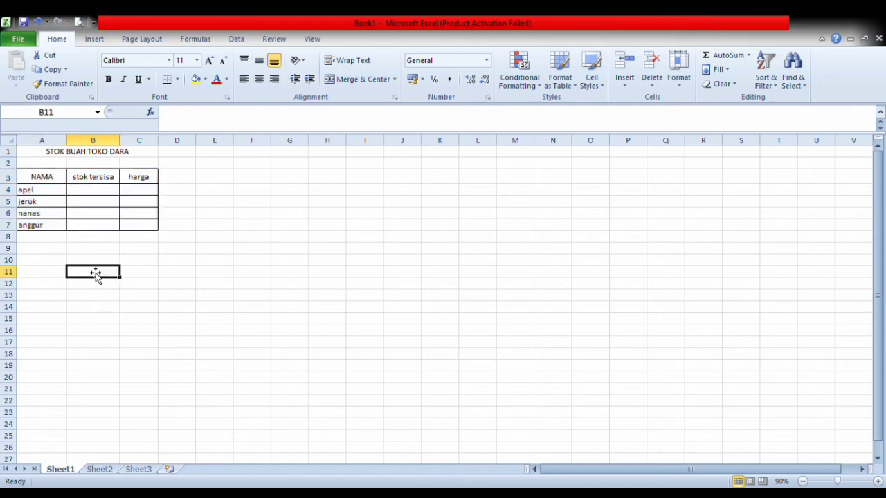